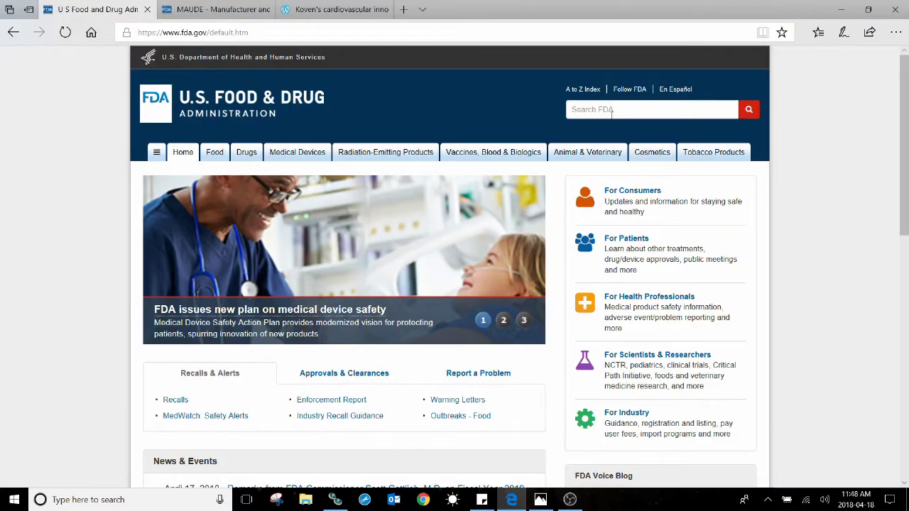
Step: Search the FDA website for "maude database search" using the suggested query
{"action": "left_click", "coordinate": [609, 114]}
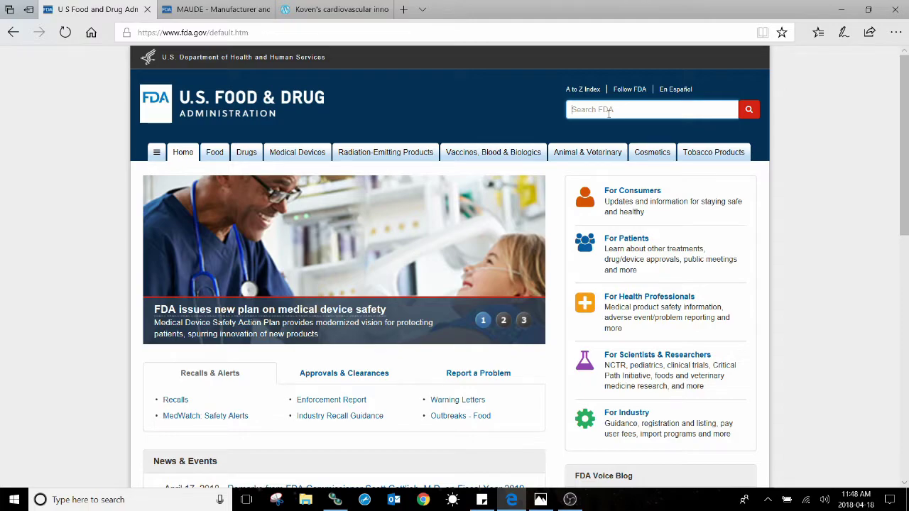
{"action": "type", "text": "maude"}
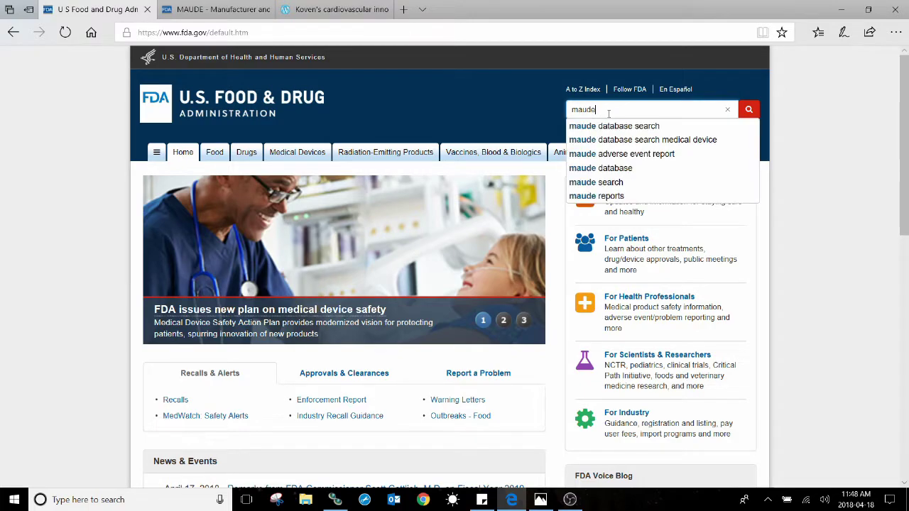
{"action": "left_click", "coordinate": [620, 127]}
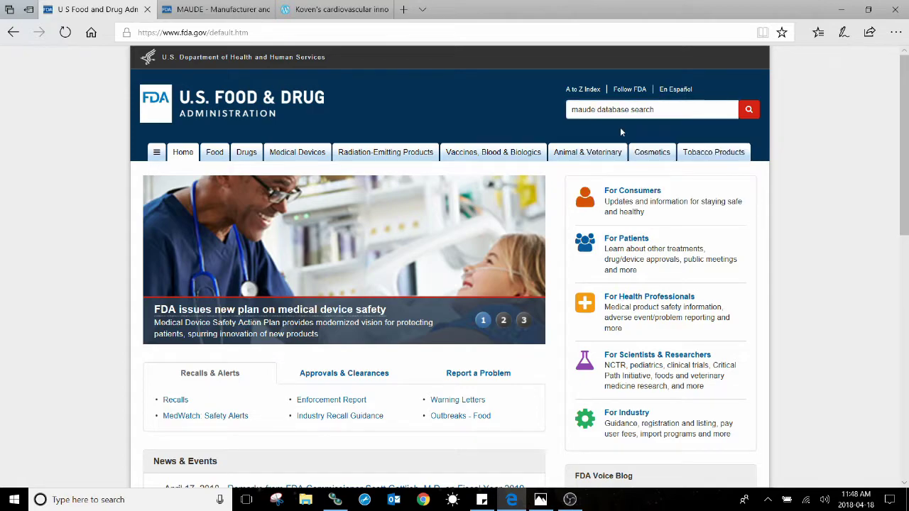
{"action": "left_click", "coordinate": [742, 113]}
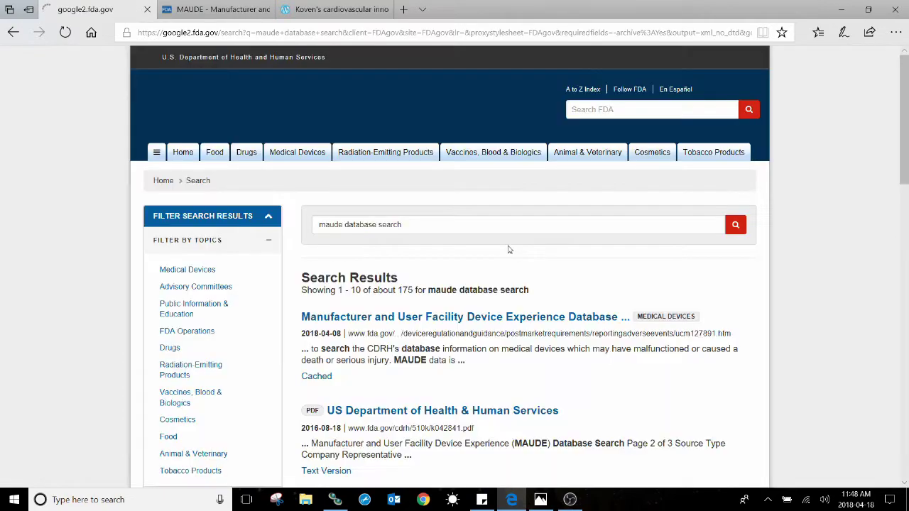
Step: Open the Manufacturer and User Facility Device Experience Database result and go to its on-line search form
{"action": "left_click", "coordinate": [436, 320]}
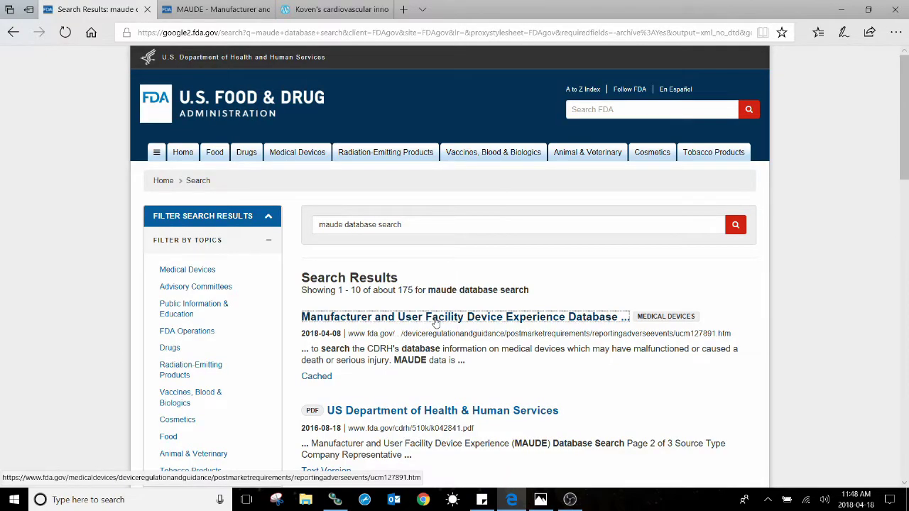
{"action": "scroll", "coordinate": [379, 327], "scroll_direction": "down", "scroll_amount": 1}
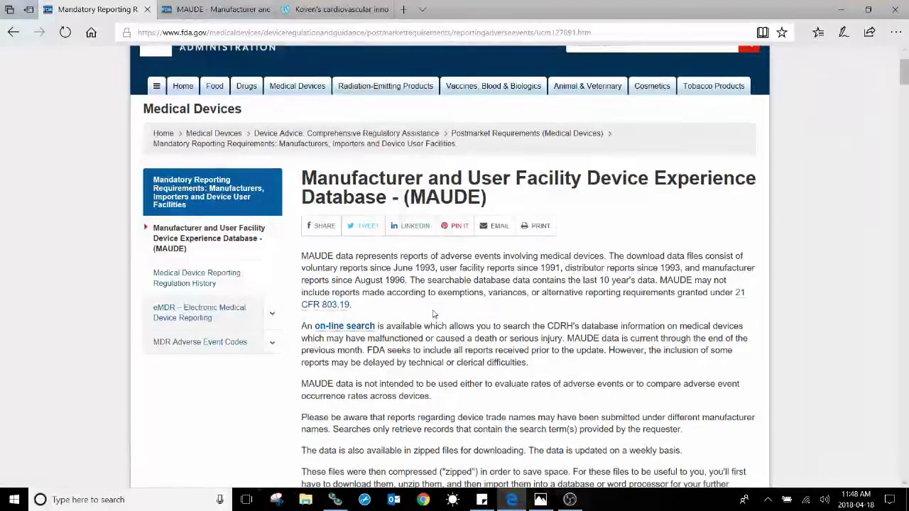
{"action": "left_click", "coordinate": [363, 331]}
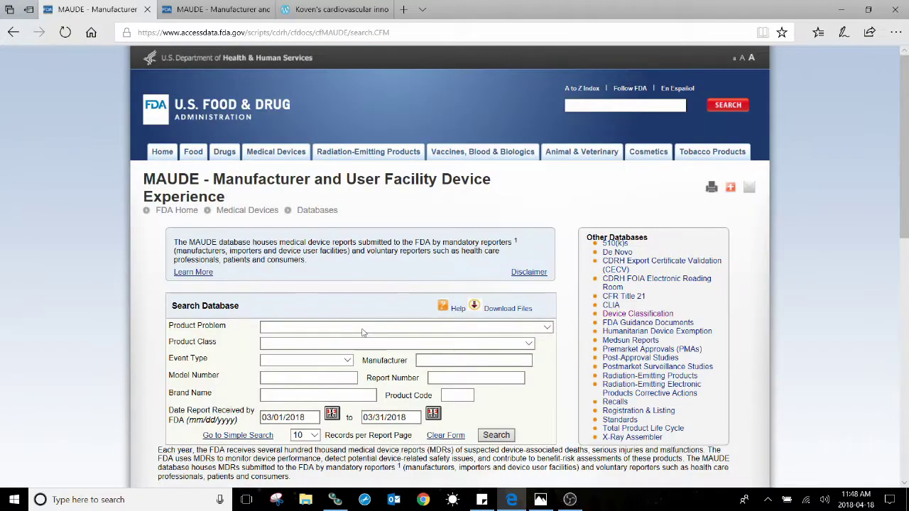
Step: Examine the options available for Product Problem, Product Class and Event Type in the MAUDE search form
{"action": "scroll", "coordinate": [363, 333], "scroll_direction": "down", "scroll_amount": 1}
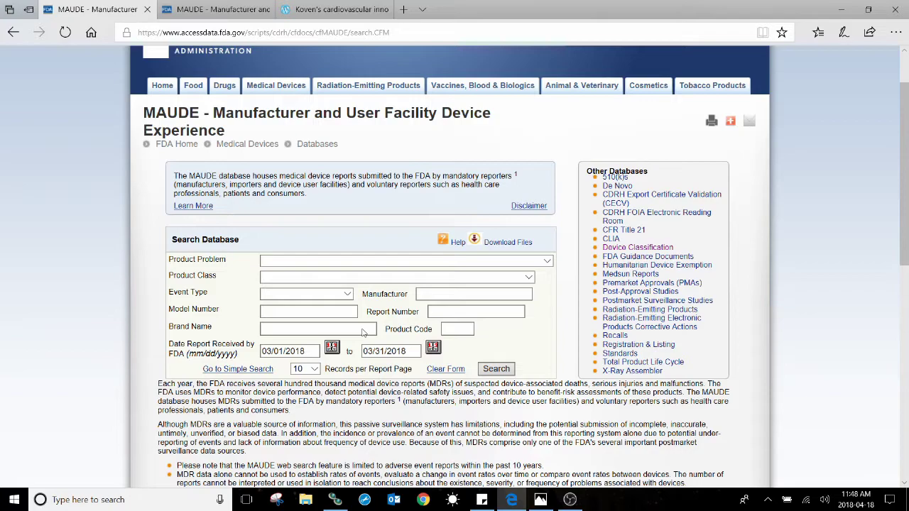
{"action": "left_click", "coordinate": [335, 329]}
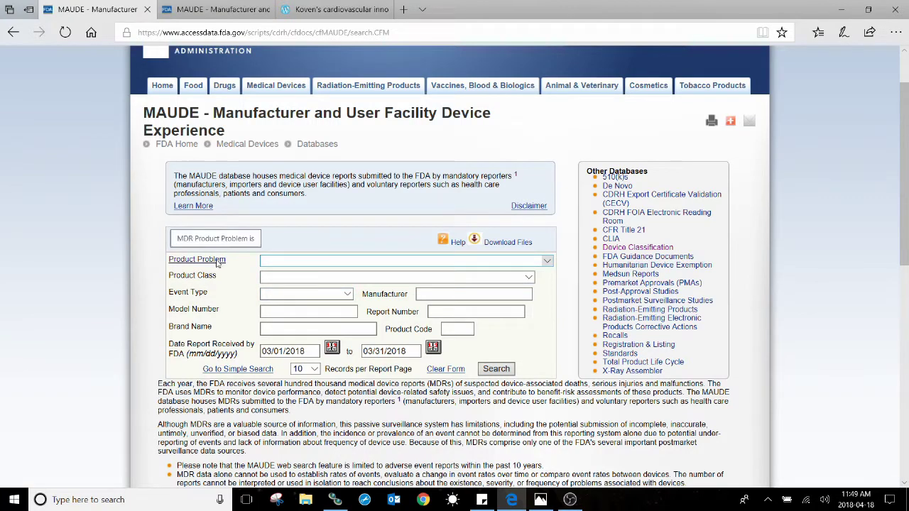
{"action": "left_click", "coordinate": [548, 262]}
{"action": "scroll", "coordinate": [477, 266], "scroll_direction": "down", "scroll_amount": 10}
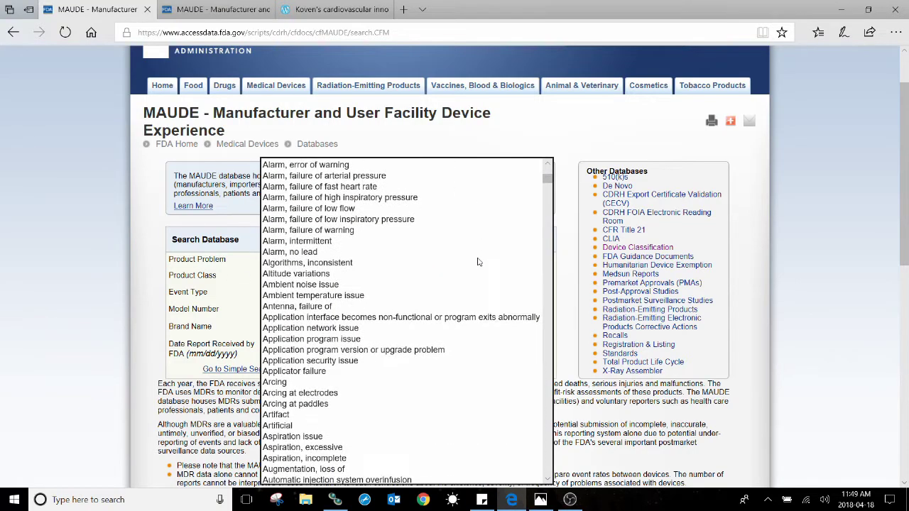
{"action": "scroll", "coordinate": [477, 267], "scroll_direction": "down", "scroll_amount": 10}
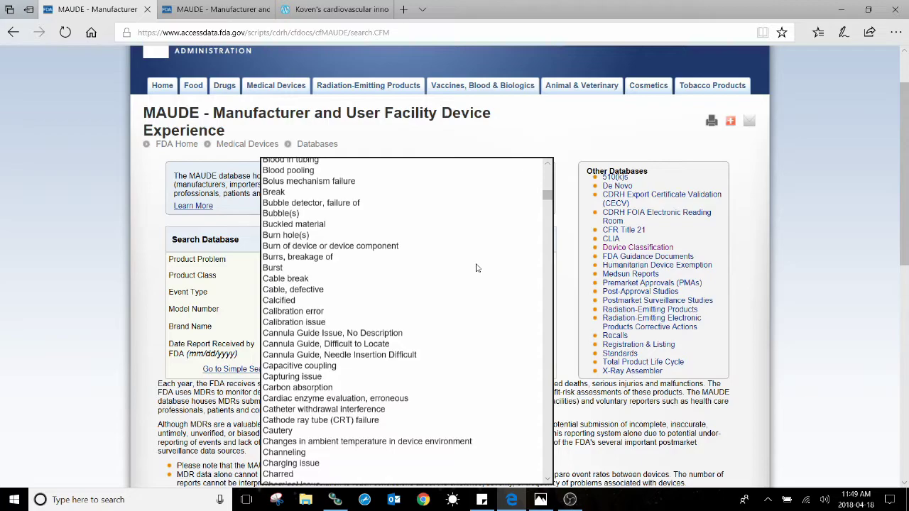
{"action": "left_click", "coordinate": [239, 275]}
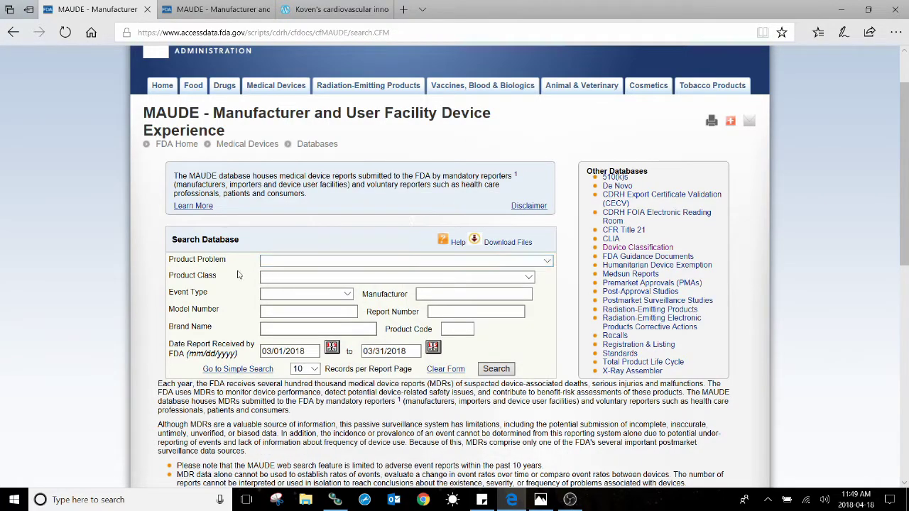
{"action": "left_click", "coordinate": [527, 276]}
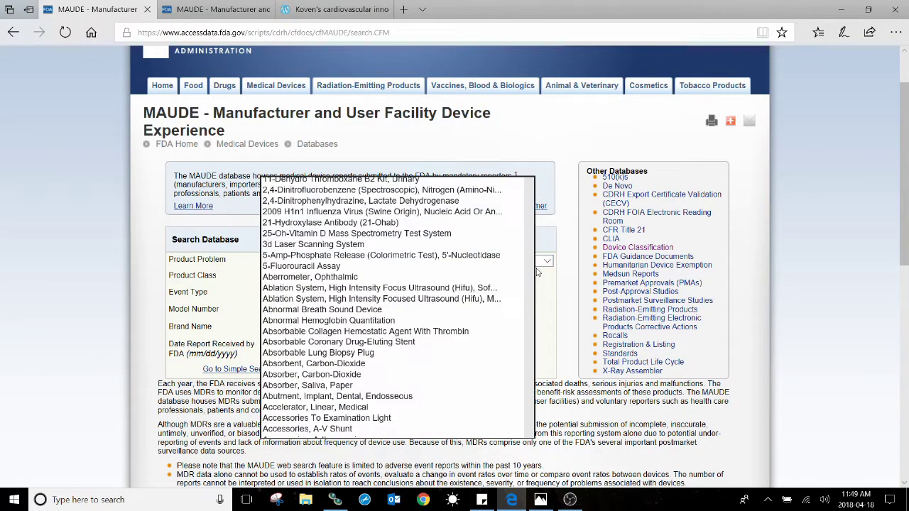
{"action": "scroll", "coordinate": [481, 297], "scroll_direction": "down", "scroll_amount": 20}
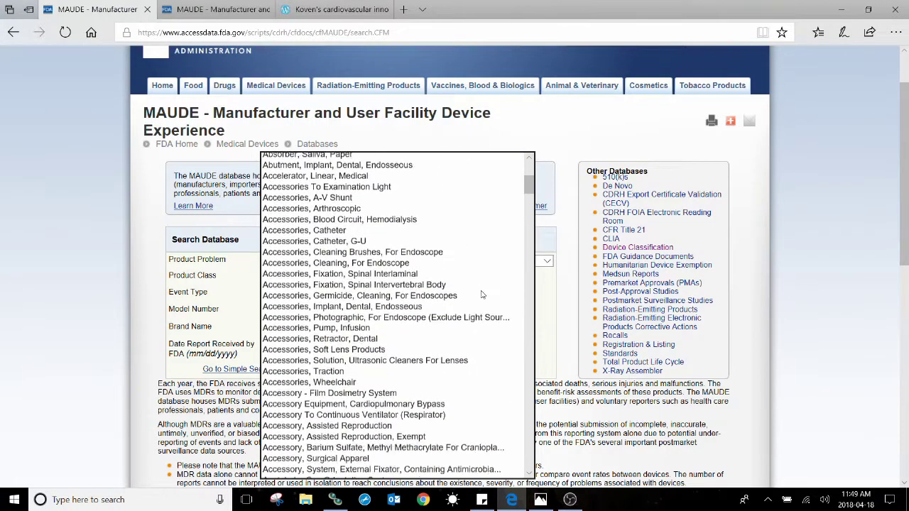
{"action": "scroll", "coordinate": [482, 297], "scroll_direction": "down", "scroll_amount": 12}
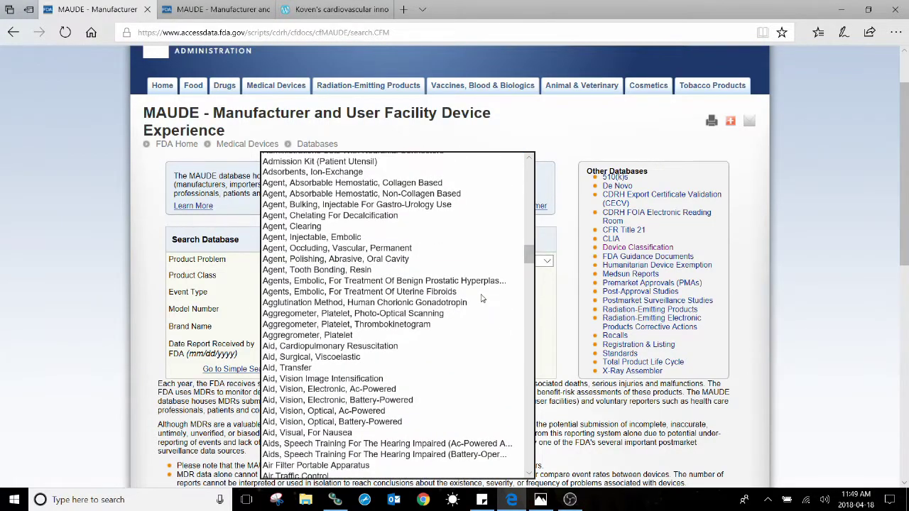
{"action": "left_click", "coordinate": [206, 298]}
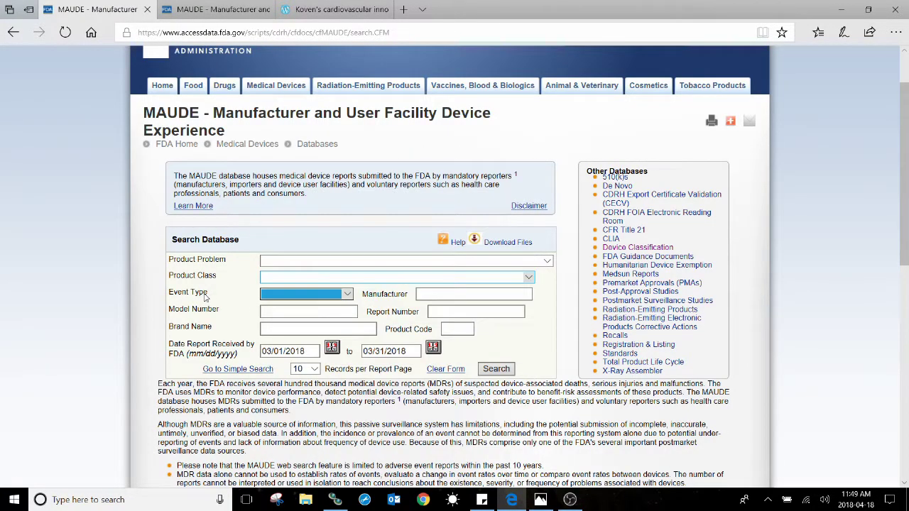
{"action": "left_click", "coordinate": [345, 293]}
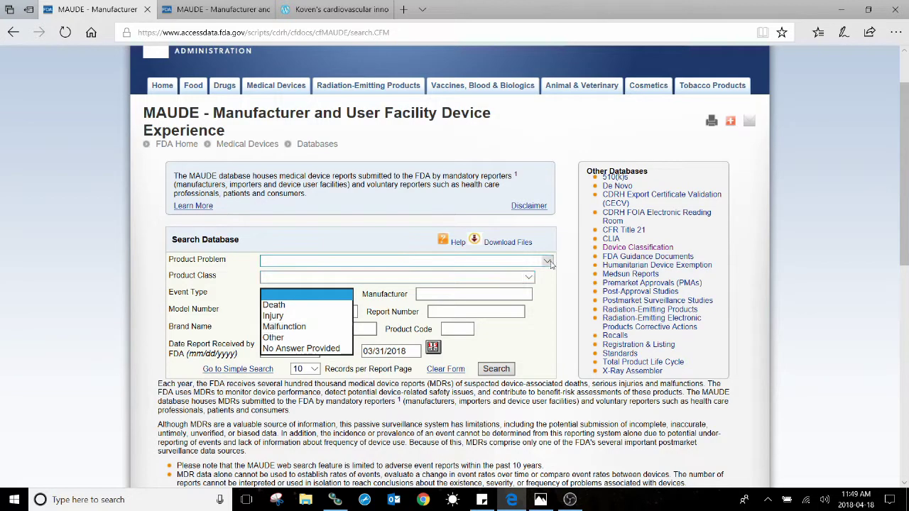
Step: Set the Product Problem to Battery issue and the Event Type to Malfunction
{"action": "left_click", "coordinate": [548, 262]}
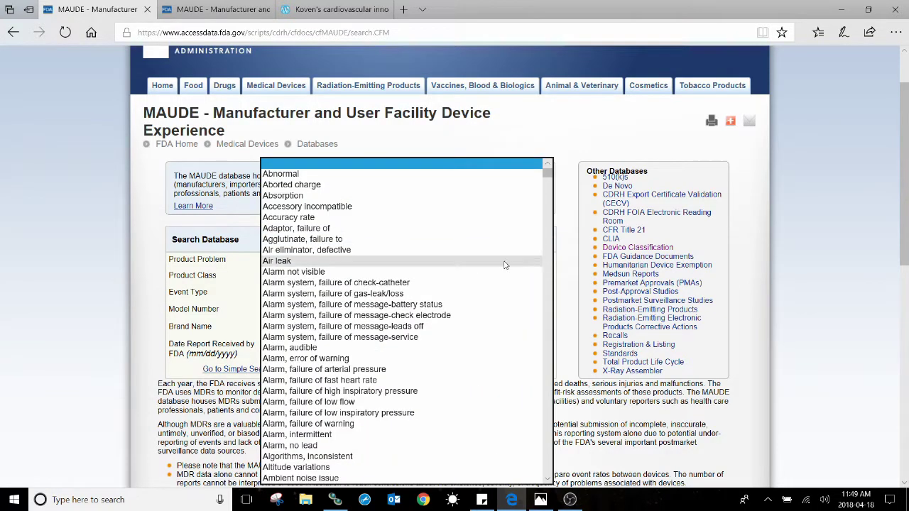
{"action": "scroll", "coordinate": [461, 275], "scroll_direction": "down", "scroll_amount": 10}
{"action": "scroll", "coordinate": [462, 276], "scroll_direction": "down", "scroll_amount": 8}
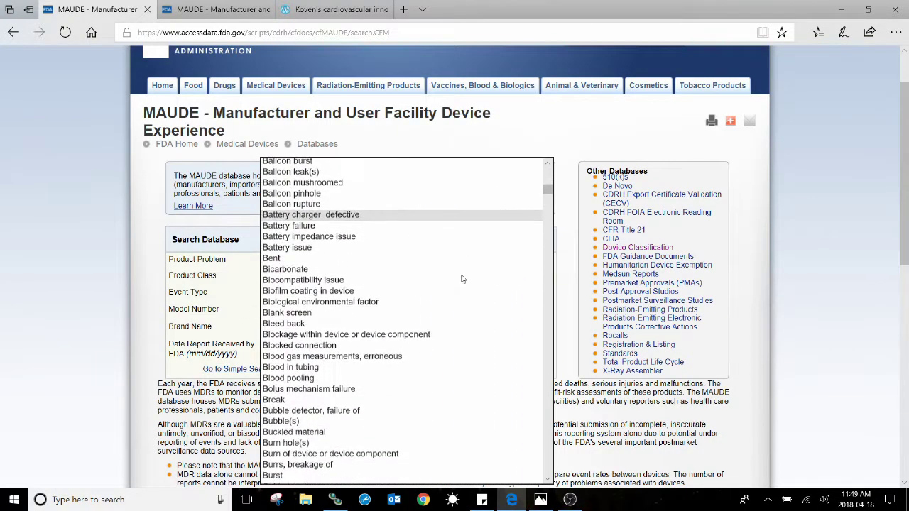
{"action": "left_click", "coordinate": [334, 240]}
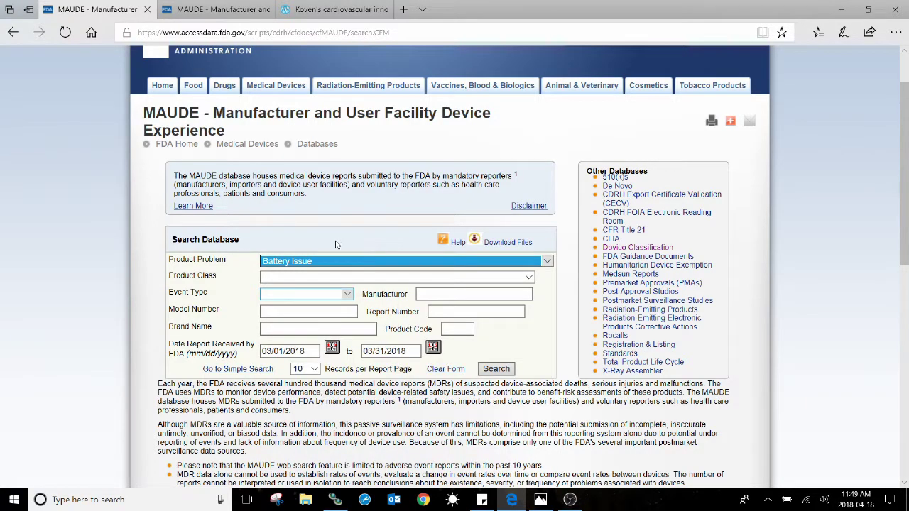
{"action": "left_click", "coordinate": [348, 294]}
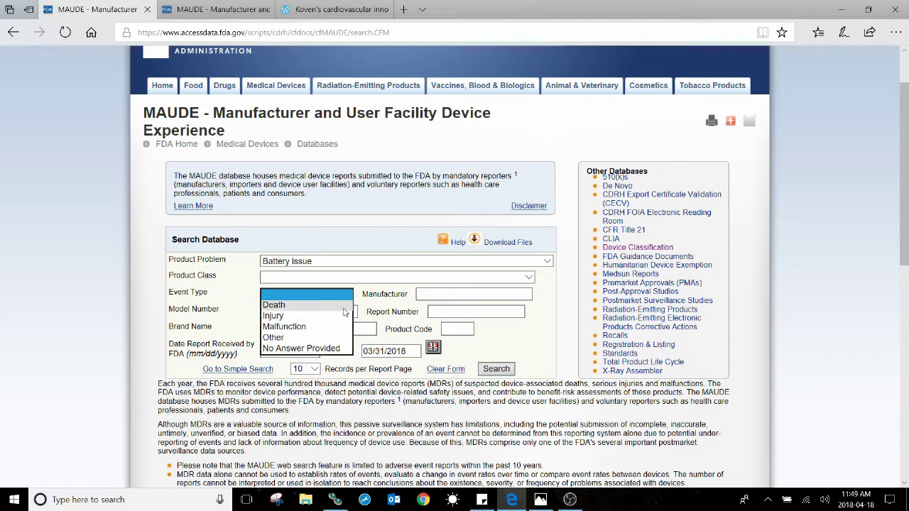
{"action": "left_click", "coordinate": [335, 327]}
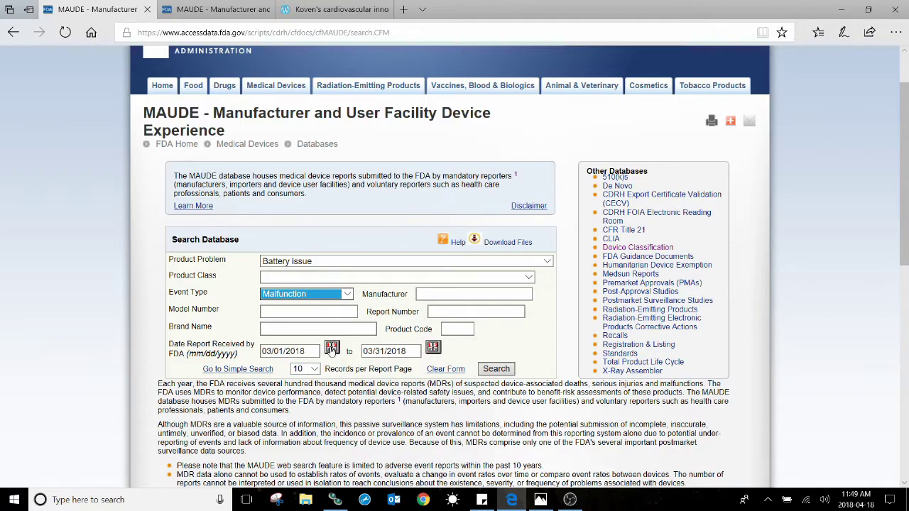
Step: Set the date report received range from 01/01/2018 to 01/31/2018 and run the MAUDE search
{"action": "left_click", "coordinate": [331, 348]}
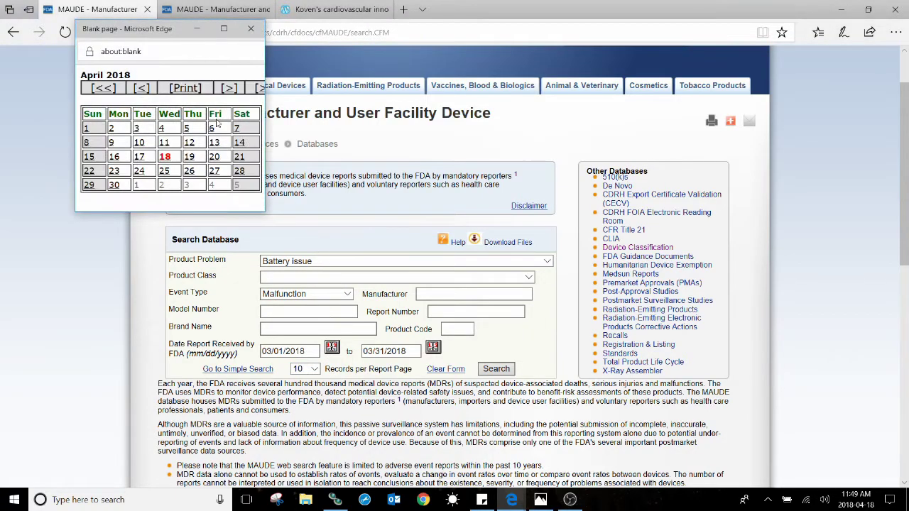
{"action": "left_click", "coordinate": [141, 90]}
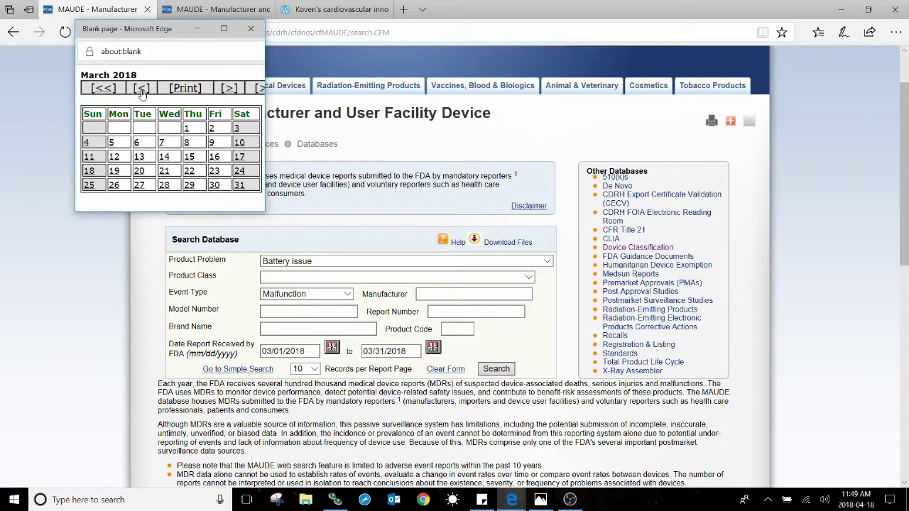
{"action": "left_click", "coordinate": [141, 90]}
{"action": "left_click", "coordinate": [142, 90]}
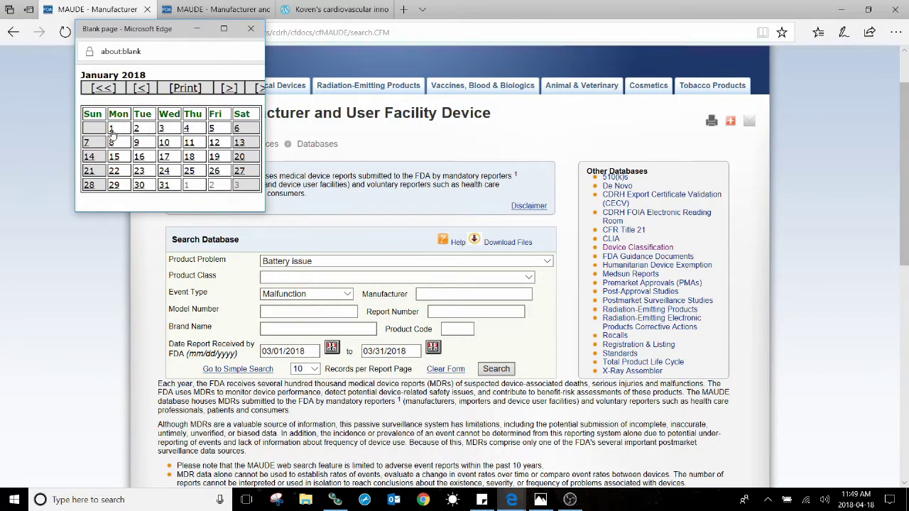
{"action": "left_click", "coordinate": [110, 130]}
{"action": "left_click", "coordinate": [141, 90]}
{"action": "left_click", "coordinate": [168, 185]}
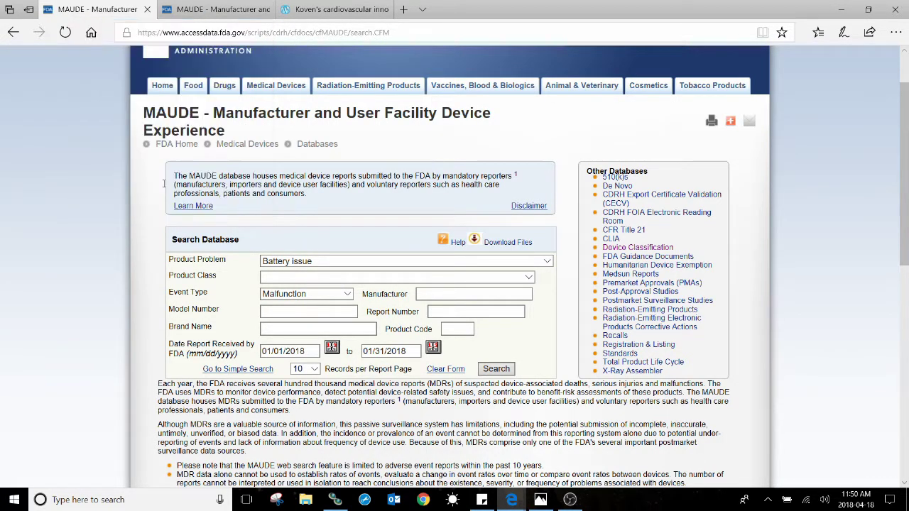
{"action": "left_click", "coordinate": [497, 368]}
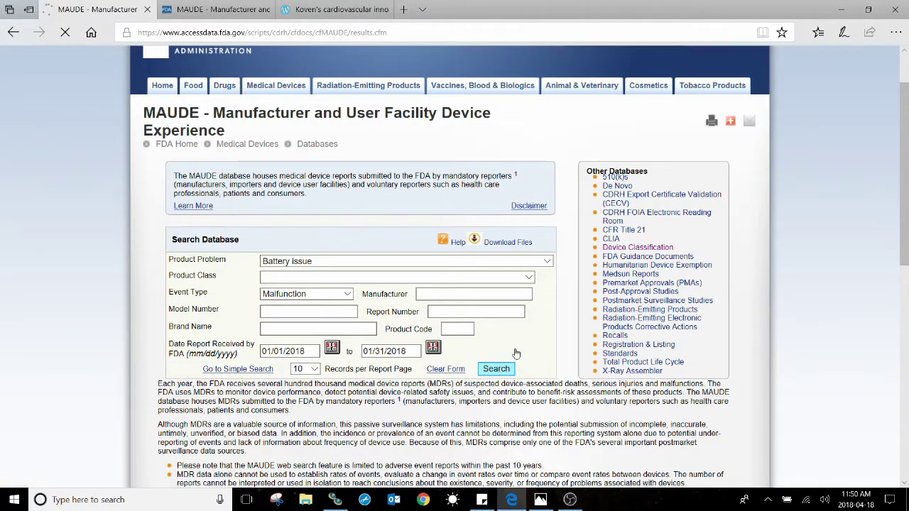
Step: Review the adverse event report for the St. Jude Medical FORTIFY ASSURA VR ICD, US and return to the results list
{"action": "scroll", "coordinate": [315, 284], "scroll_direction": "down", "scroll_amount": 1}
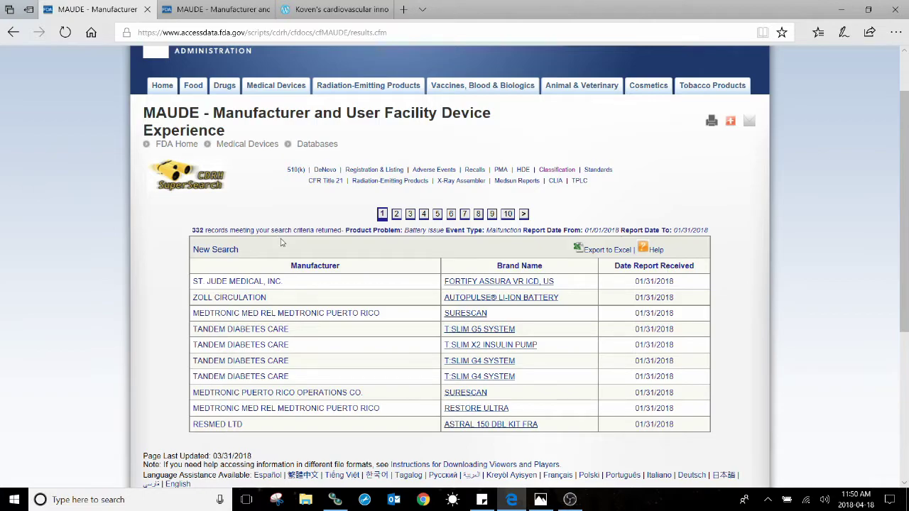
{"action": "left_click", "coordinate": [520, 284]}
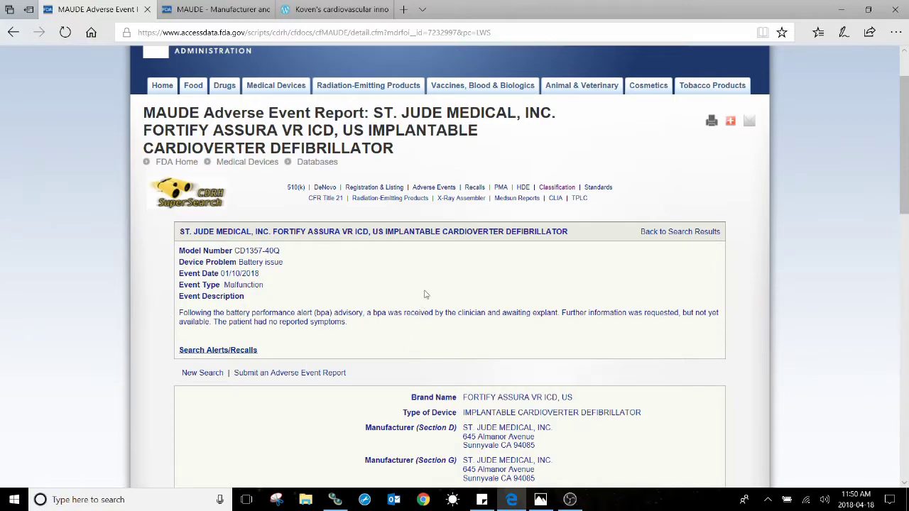
{"action": "left_click", "coordinate": [13, 32]}
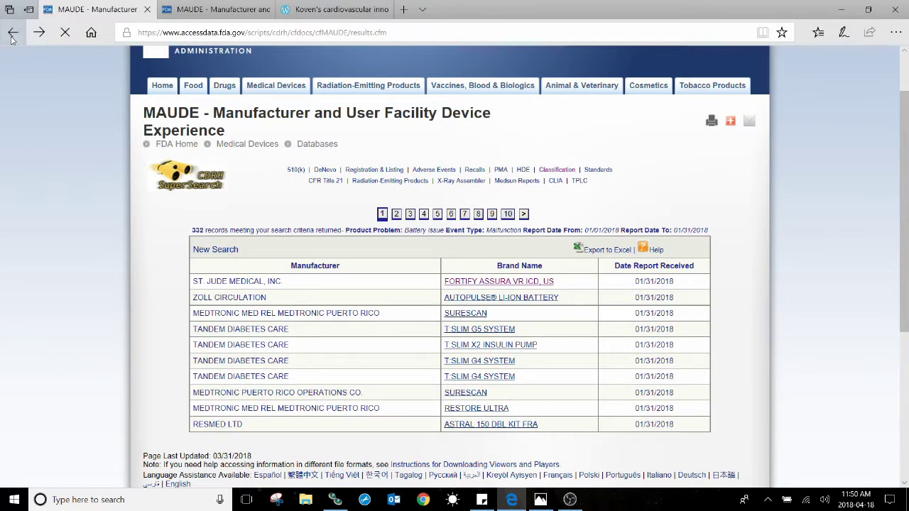
Step: Go back to the MAUDE search form, open the Device Classification database and search for the device "stent, superficial"
{"action": "left_click", "coordinate": [12, 33]}
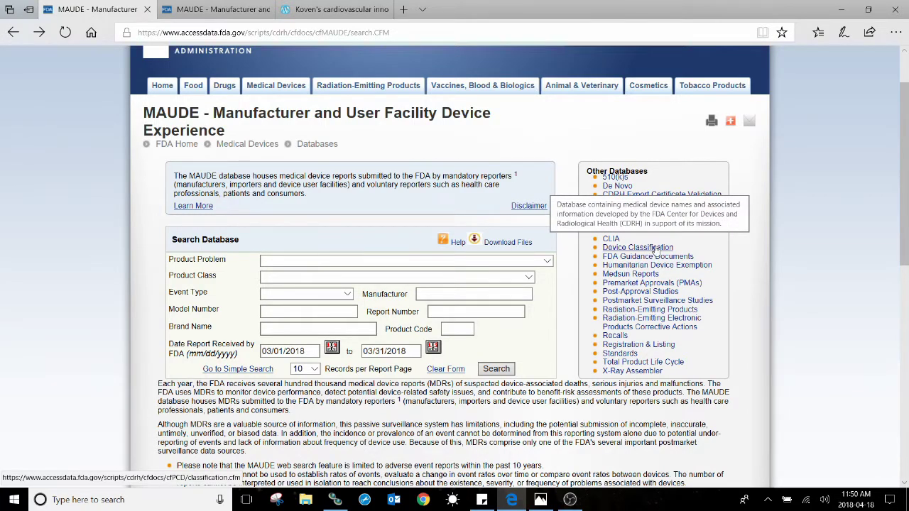
{"action": "left_click", "coordinate": [655, 248]}
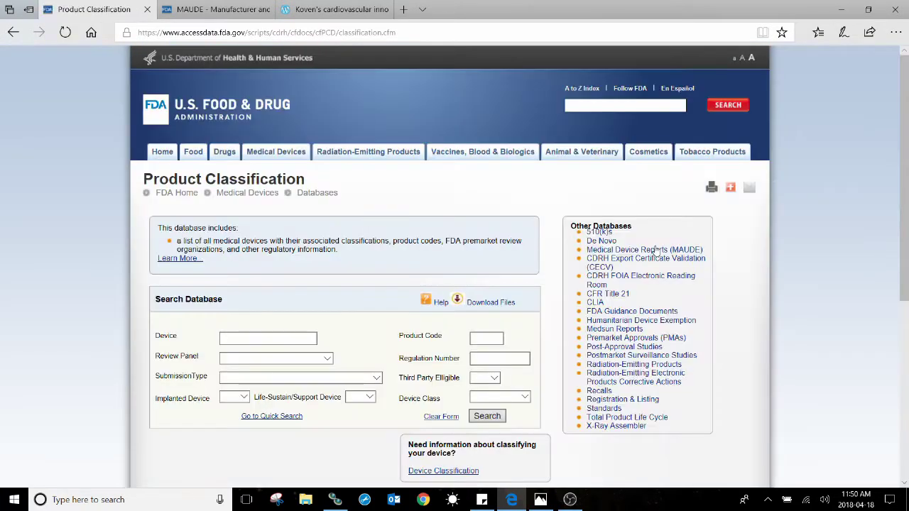
{"action": "left_click", "coordinate": [291, 339]}
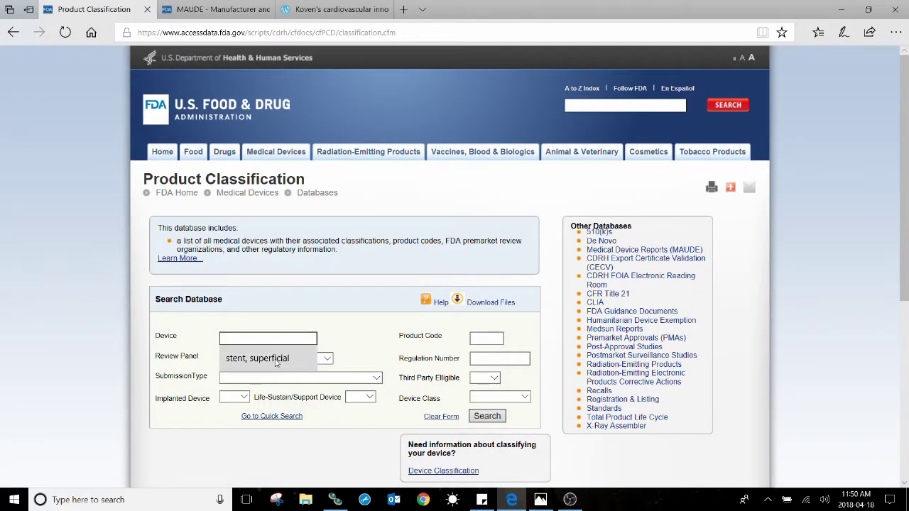
{"action": "left_click", "coordinate": [276, 361]}
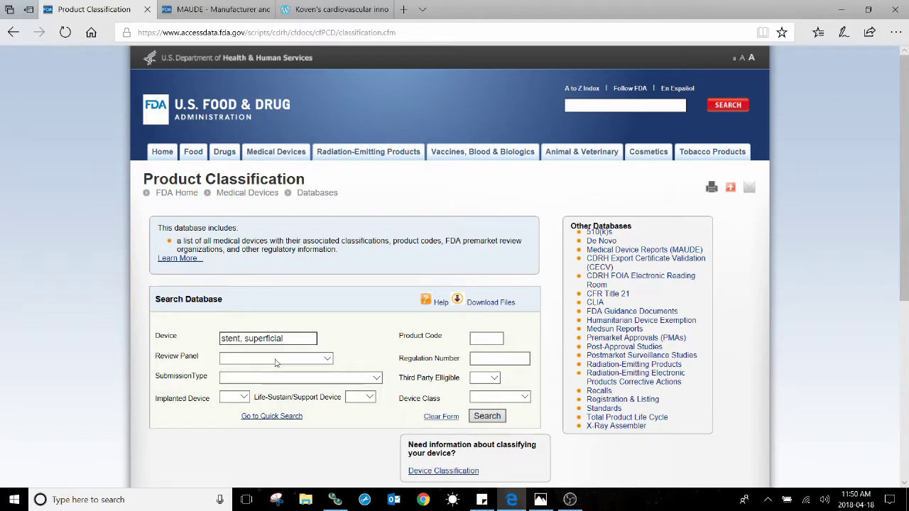
{"action": "left_click", "coordinate": [484, 416]}
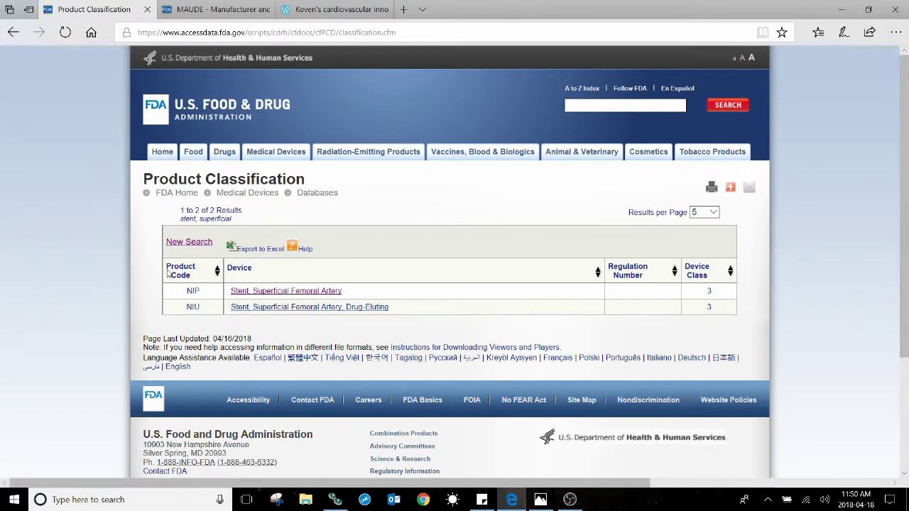
Step: Open the classification record for "Stent, Superficial Femoral Artery" and view its TPLC Product Code Report
{"action": "left_click", "coordinate": [263, 291]}
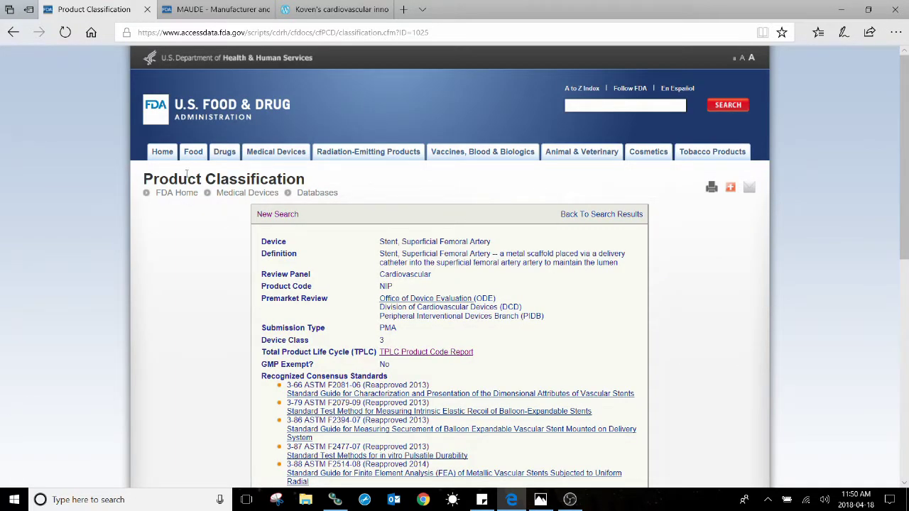
{"action": "scroll", "coordinate": [415, 201], "scroll_direction": "down", "scroll_amount": 2}
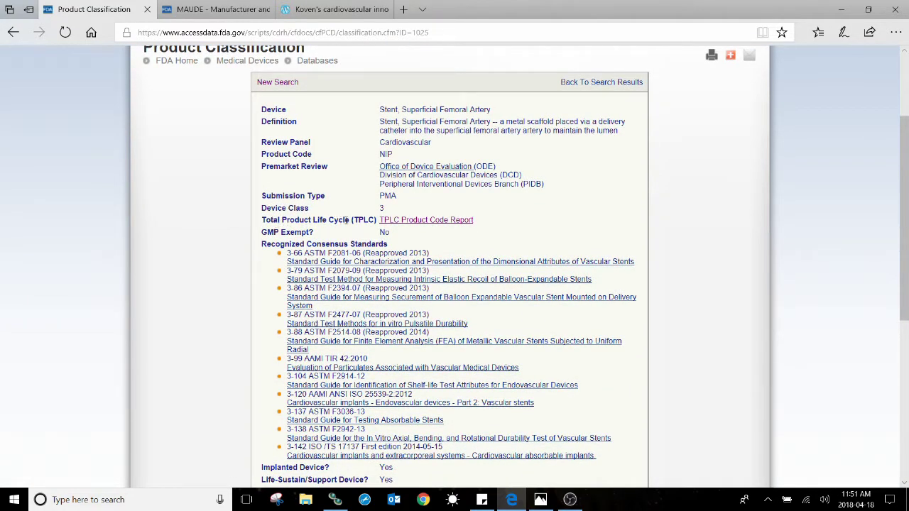
{"action": "left_click", "coordinate": [426, 224]}
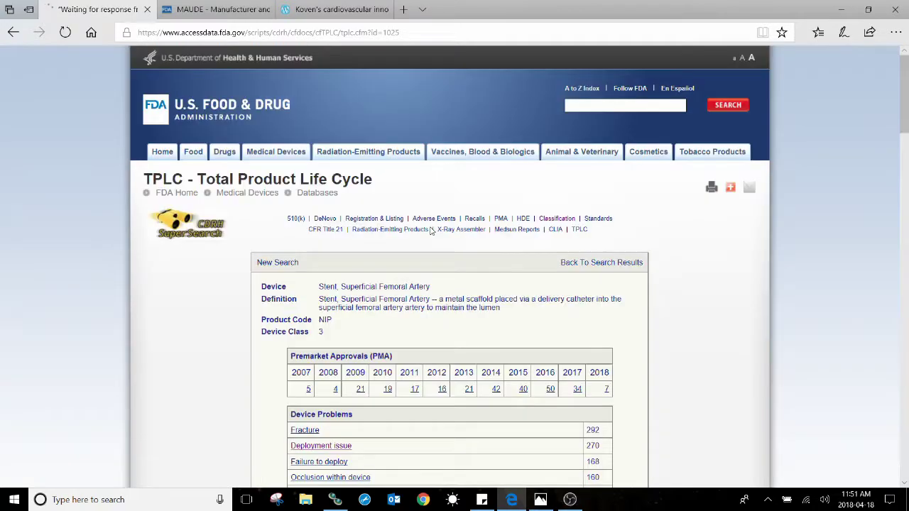
Step: From the report's Device Problems list, open the Deployment issue records and look through the matching MAUDE reports
{"action": "scroll", "coordinate": [428, 232], "scroll_direction": "down", "scroll_amount": 3}
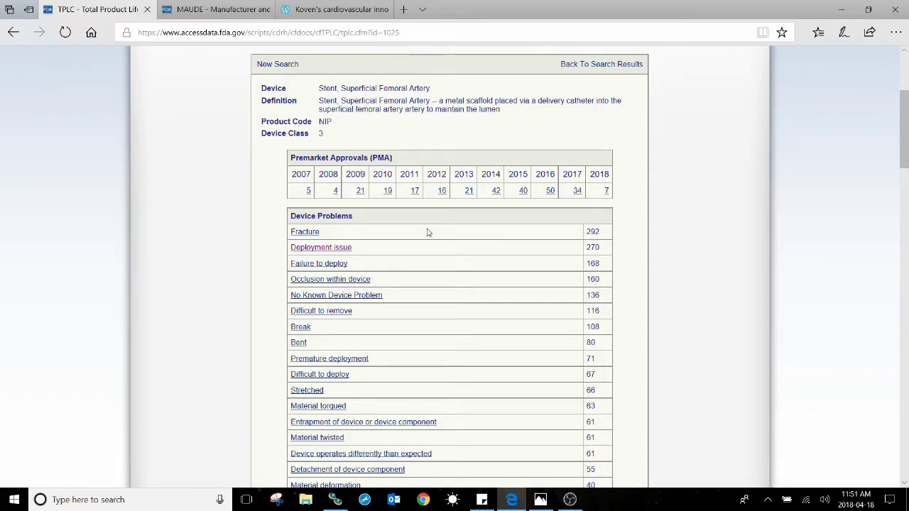
{"action": "scroll", "coordinate": [426, 233], "scroll_direction": "down", "scroll_amount": 1}
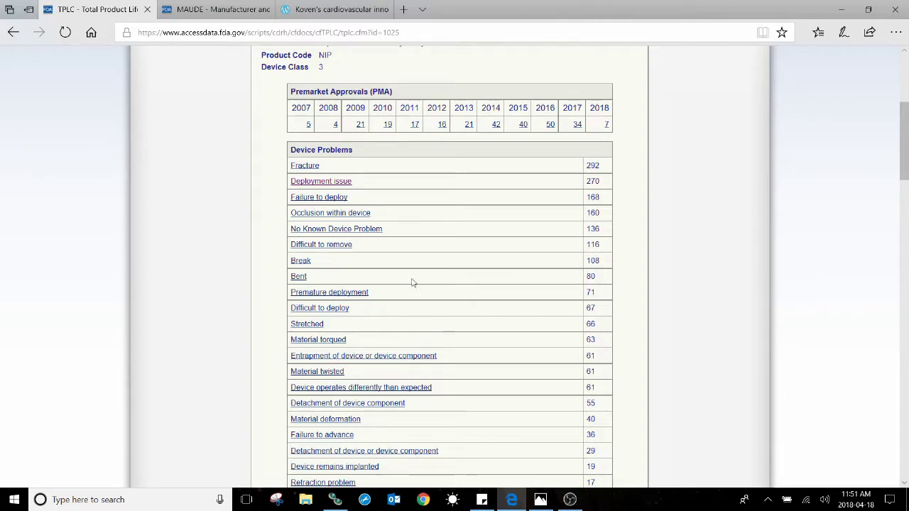
{"action": "left_click", "coordinate": [340, 181]}
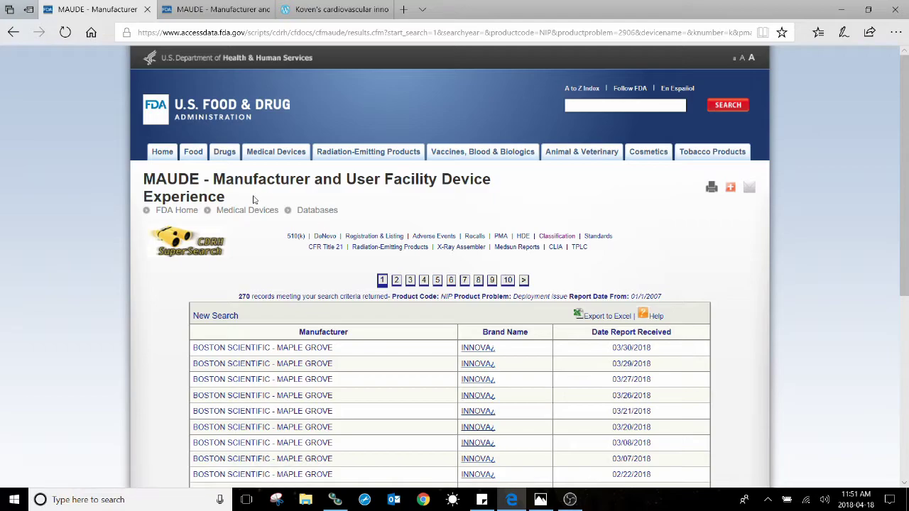
{"action": "scroll", "coordinate": [332, 231], "scroll_direction": "down", "scroll_amount": 2}
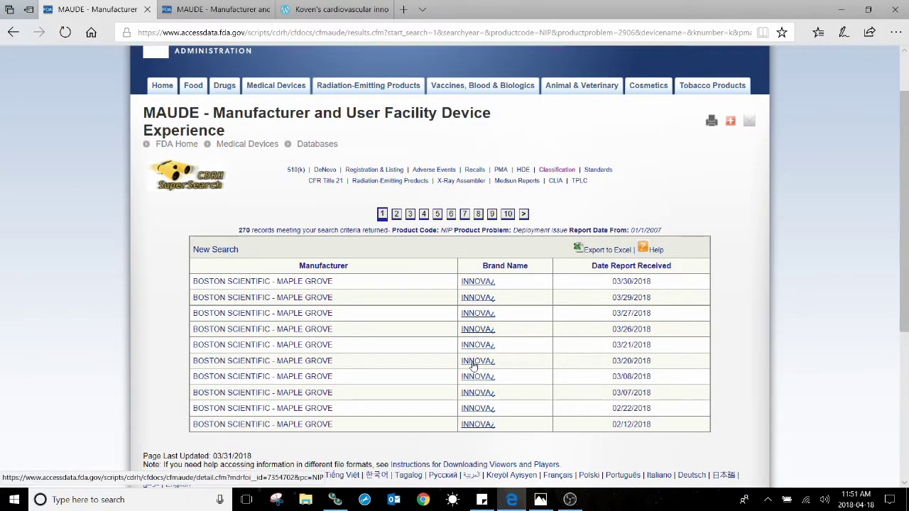
{"action": "scroll", "coordinate": [467, 363], "scroll_direction": "up", "scroll_amount": 2}
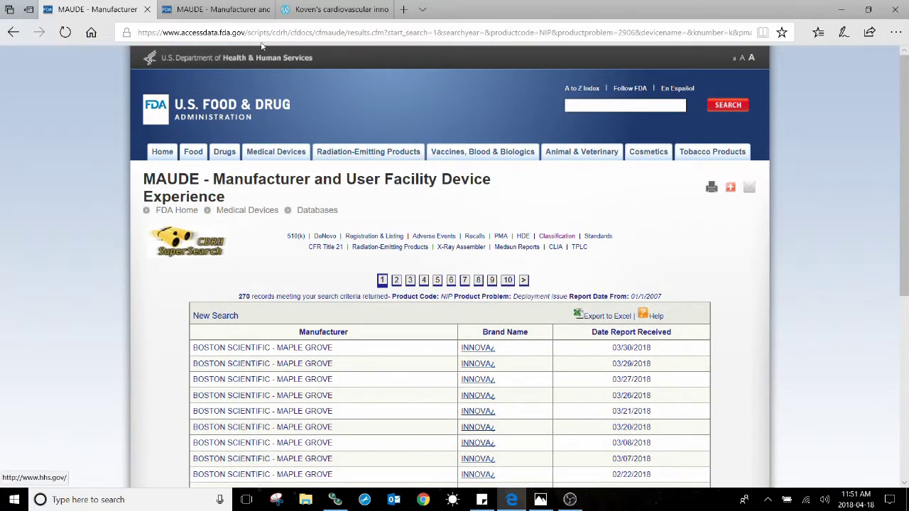
Step: Return to the MAUDE search form and switch to the Koven's cardiovascular innovation website
{"action": "left_click", "coordinate": [239, 16]}
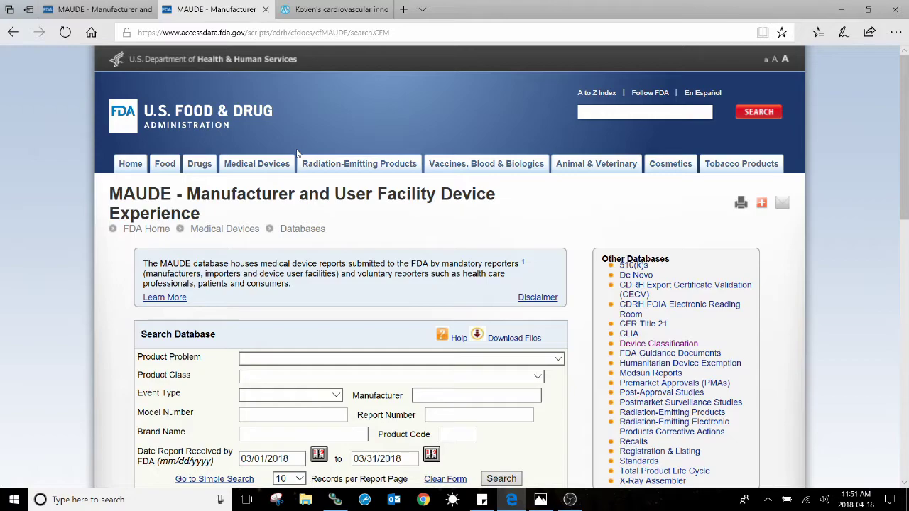
{"action": "left_click", "coordinate": [350, 10]}
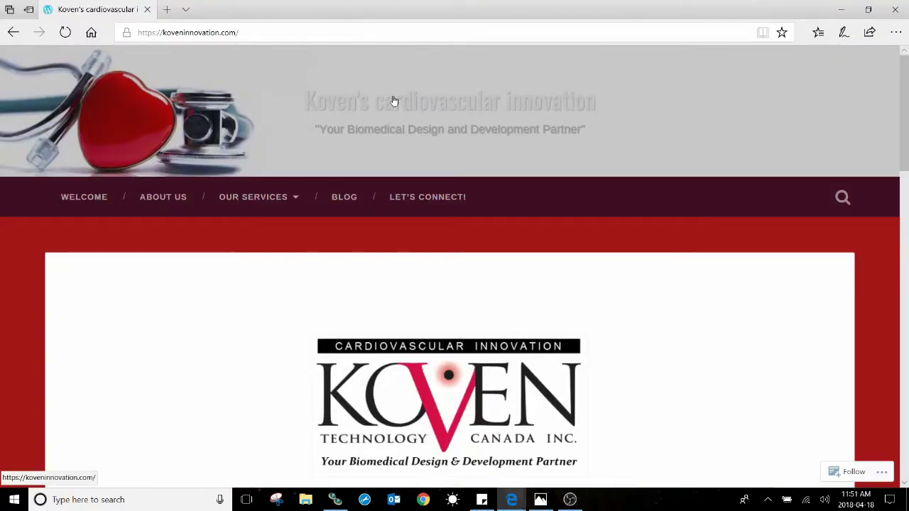